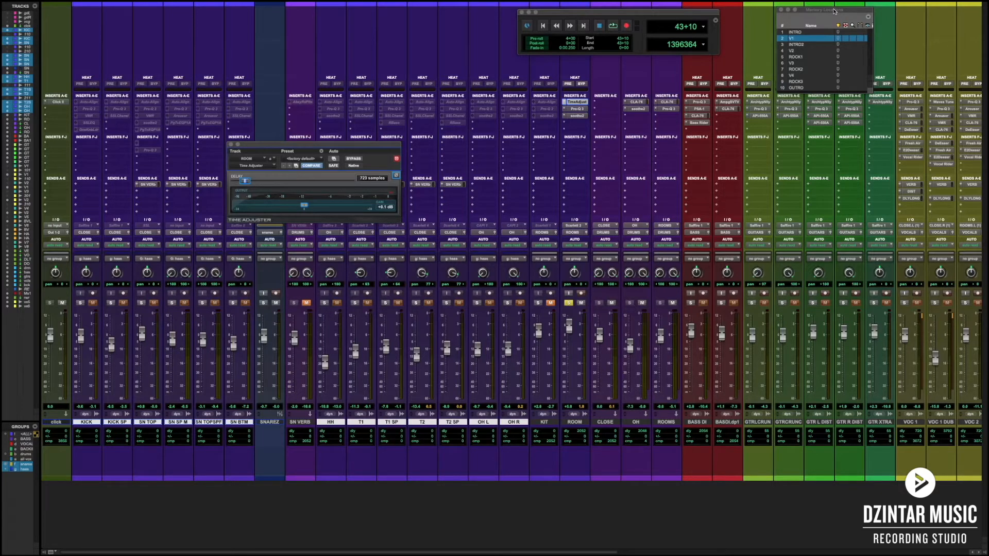
- Select only the ROOM track and play a passage of the song from 43+10 to hear its delayed signal
click(544, 422)
click(575, 422)
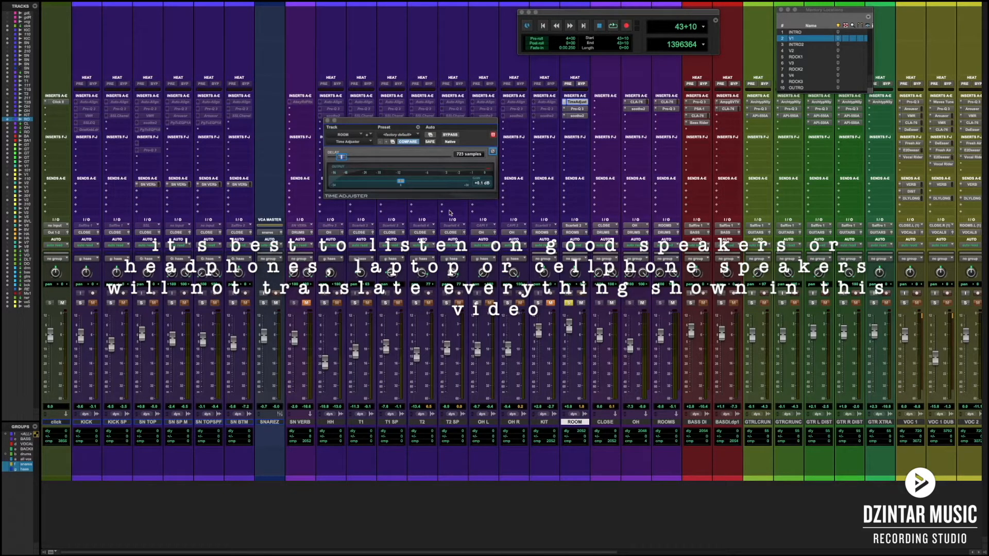
key(space)
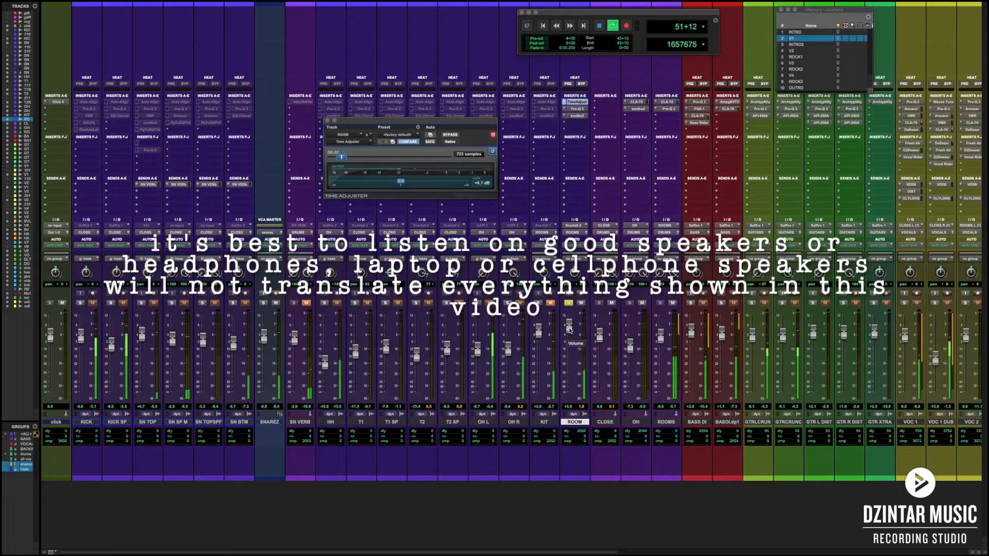
key(space)
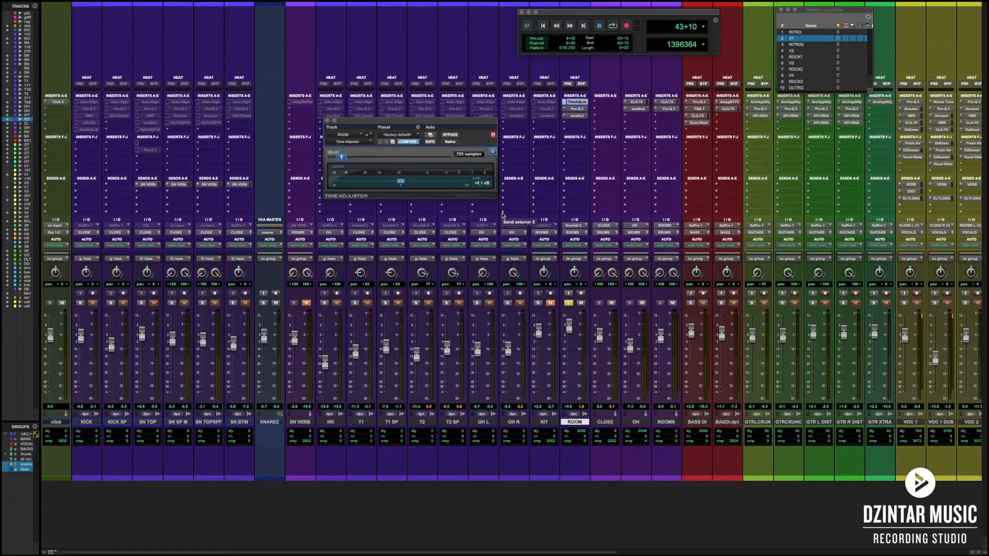
- Try raising the ROOM track's Time Adjuster delay to 4796 samples and shifting its clip later on the timeline to 32+05
drag(369, 122, 368, 161)
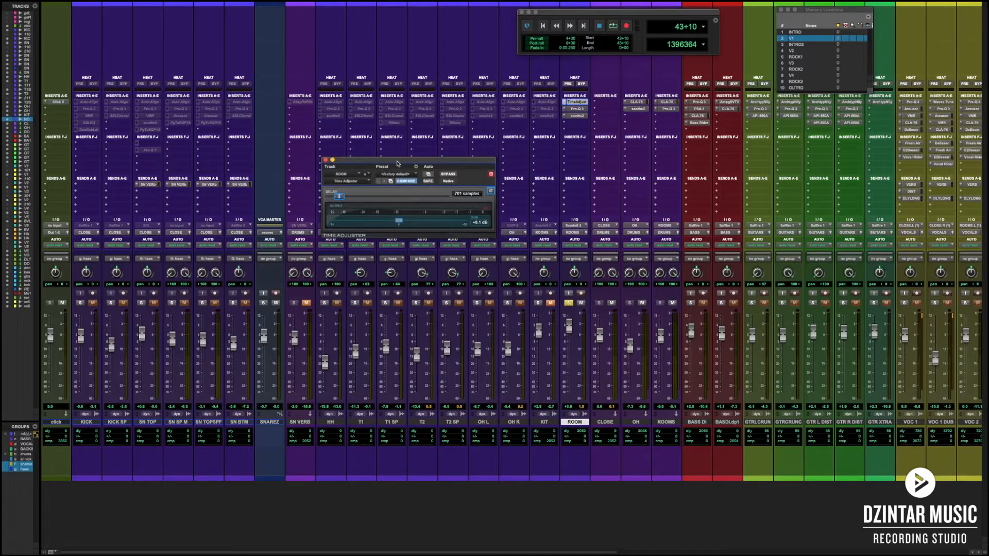
key(super+equal)
scroll(355, 345, up, 5)
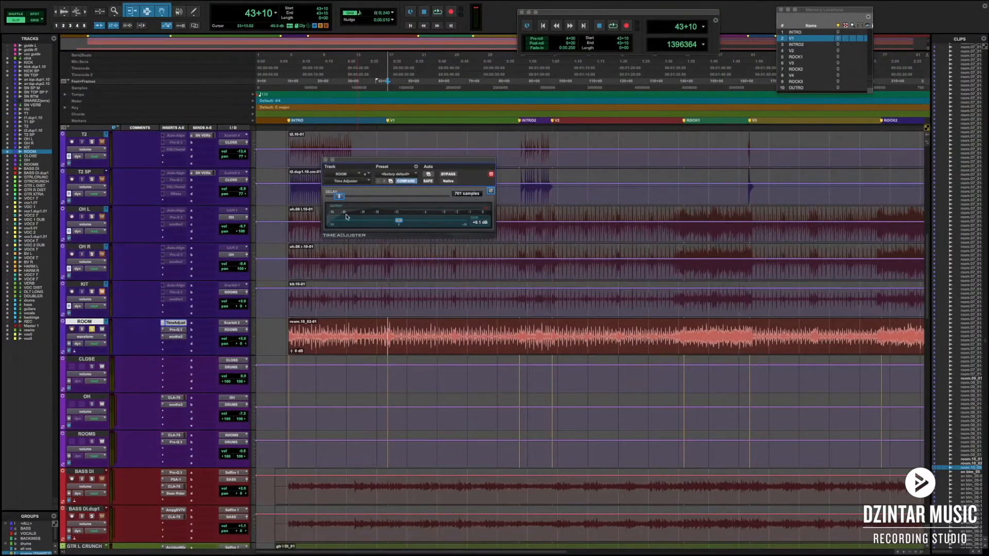
drag(340, 196, 397, 196)
drag(316, 350, 381, 351)
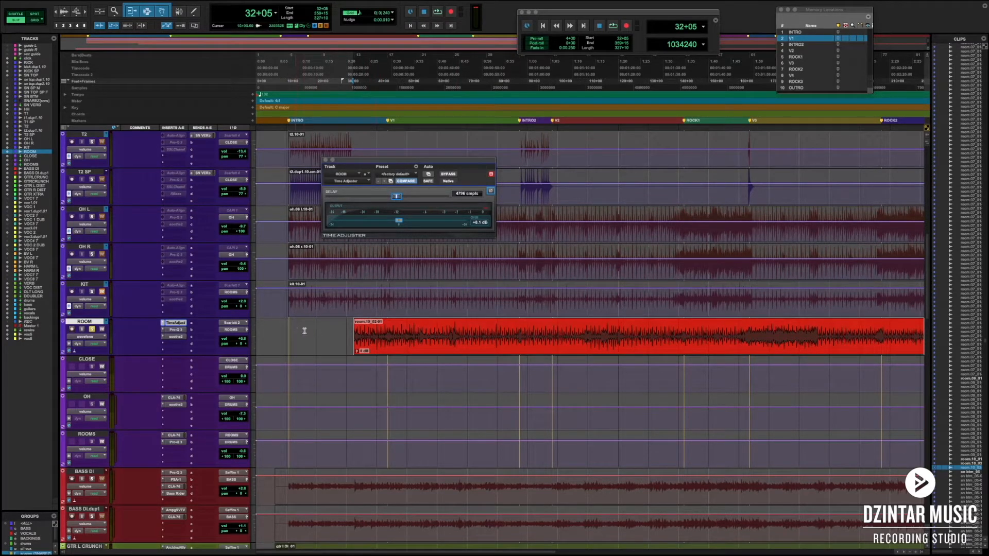
- Return to the mixer and set the ROOM track's Time Adjuster delay to 736 samples
key(super+equal)
drag(425, 164, 473, 168)
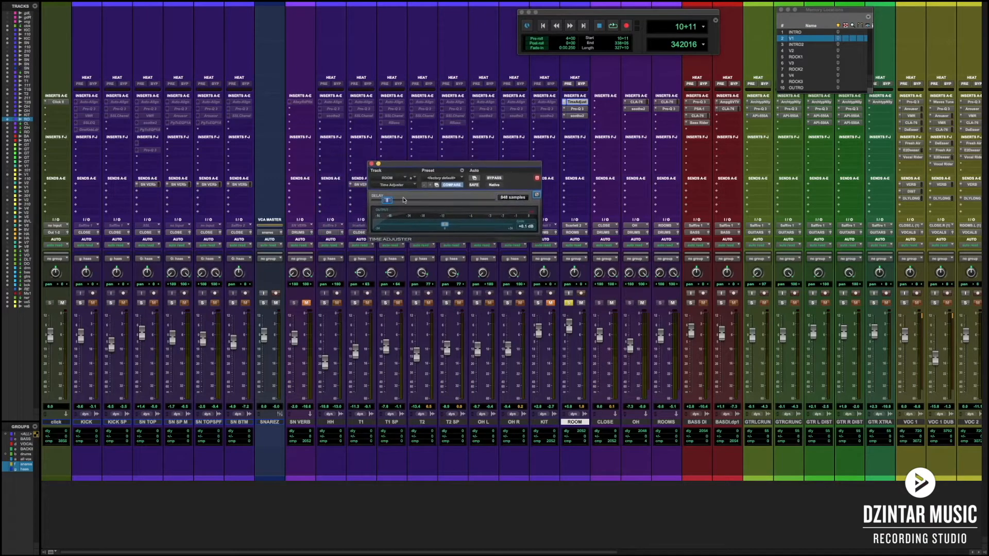
drag(503, 208, 521, 193)
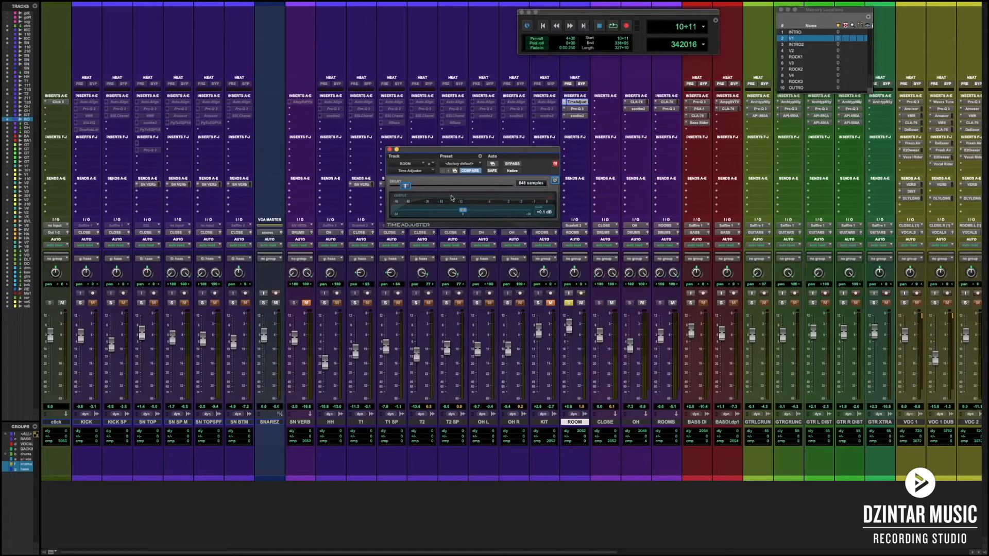
drag(404, 187, 404, 187)
drag(407, 187, 404, 187)
drag(404, 186, 403, 187)
drag(479, 152, 390, 162)
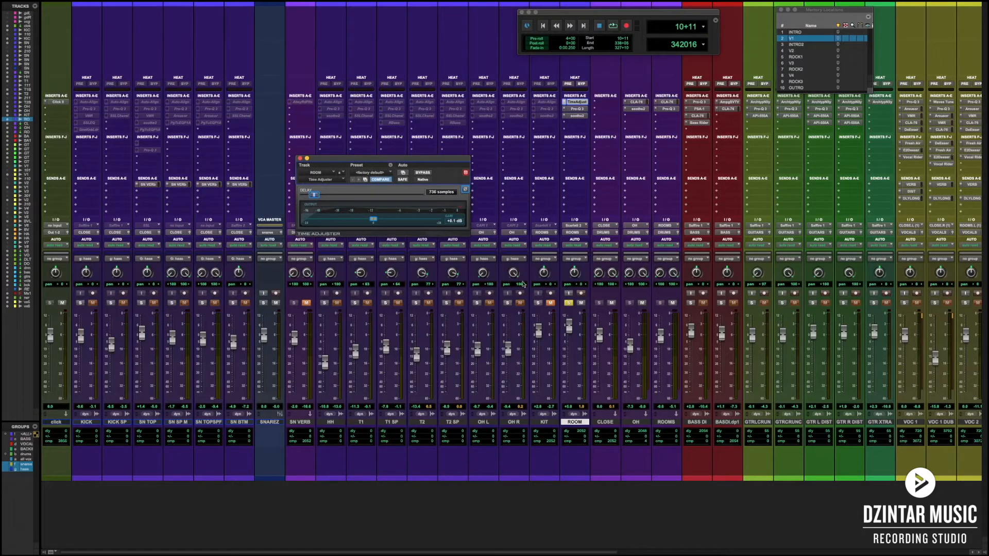
- Pull the ROOM fader fully down, start playback, and bring it back up to hear the delayed room blend in
drag(568, 328, 566, 397)
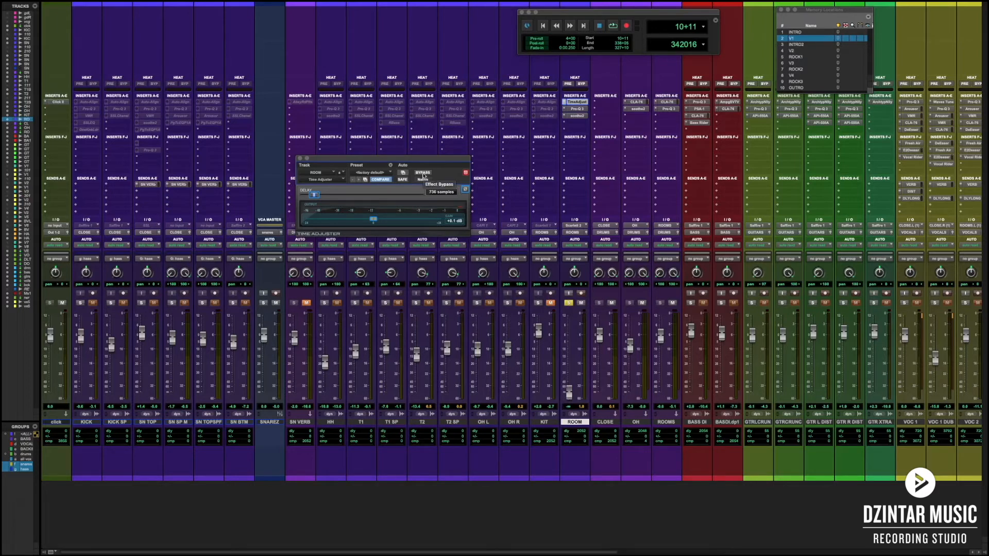
drag(410, 161, 427, 138)
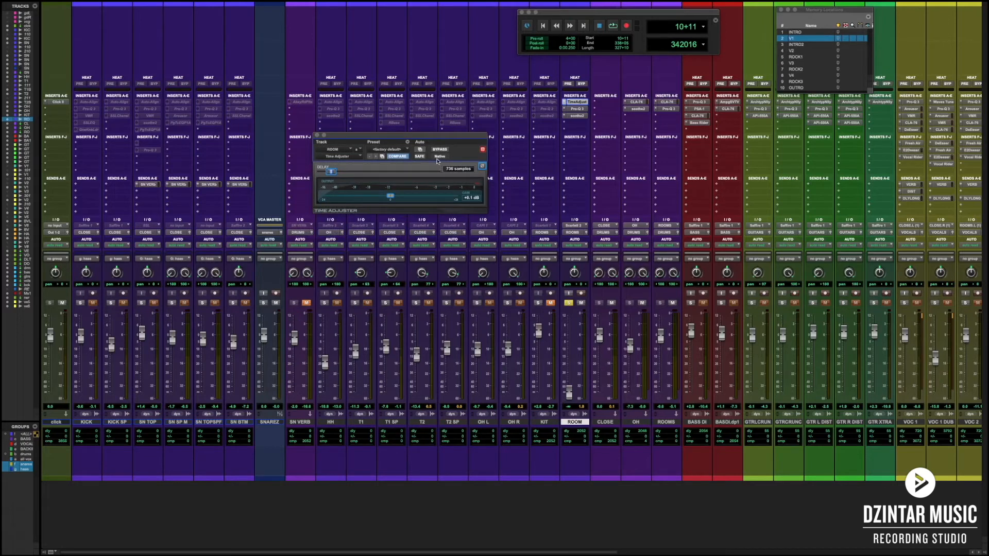
key(space)
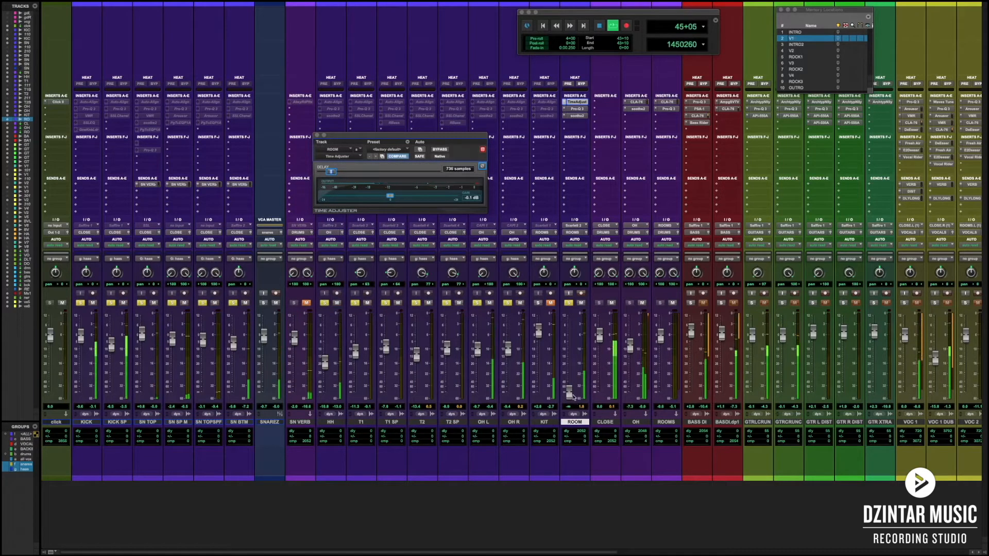
drag(574, 397, 569, 321)
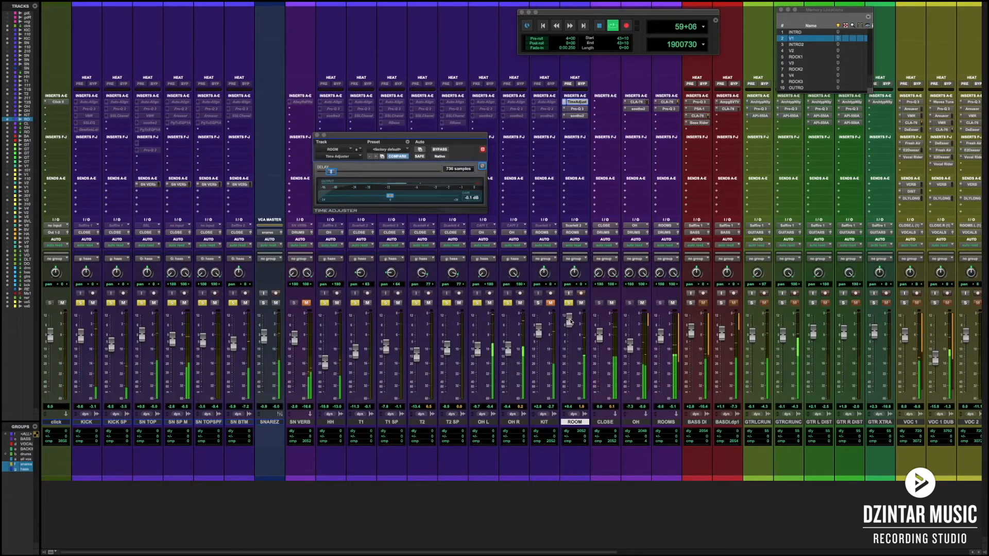
- Toggle the Time Adjuster's bypass during playback to compare, leave it bypassed, and stop playback
click(439, 150)
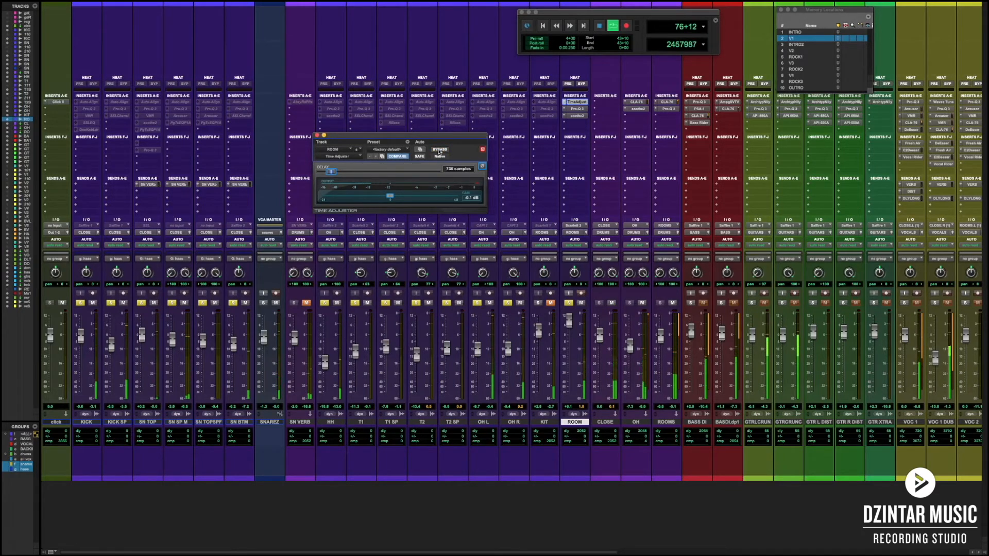
click(439, 149)
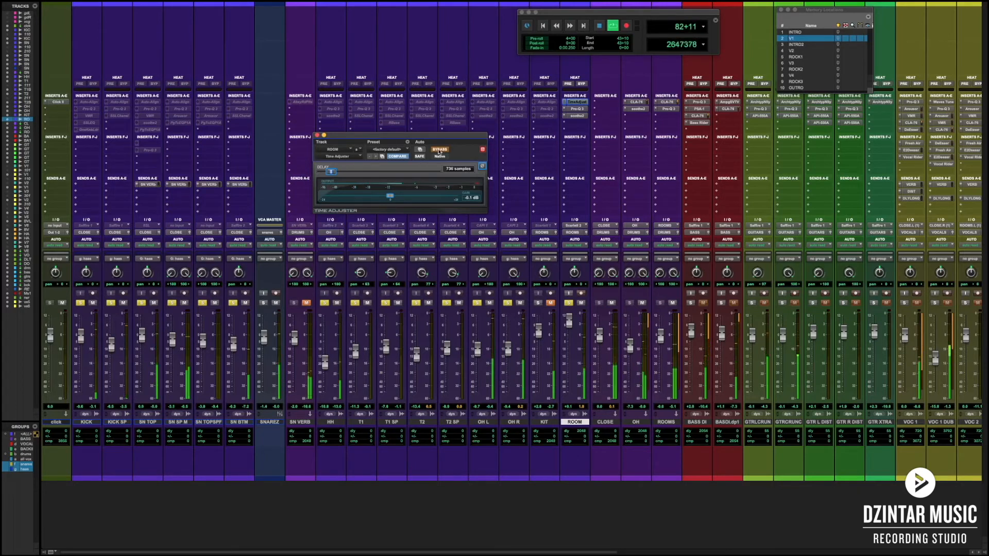
key(space)
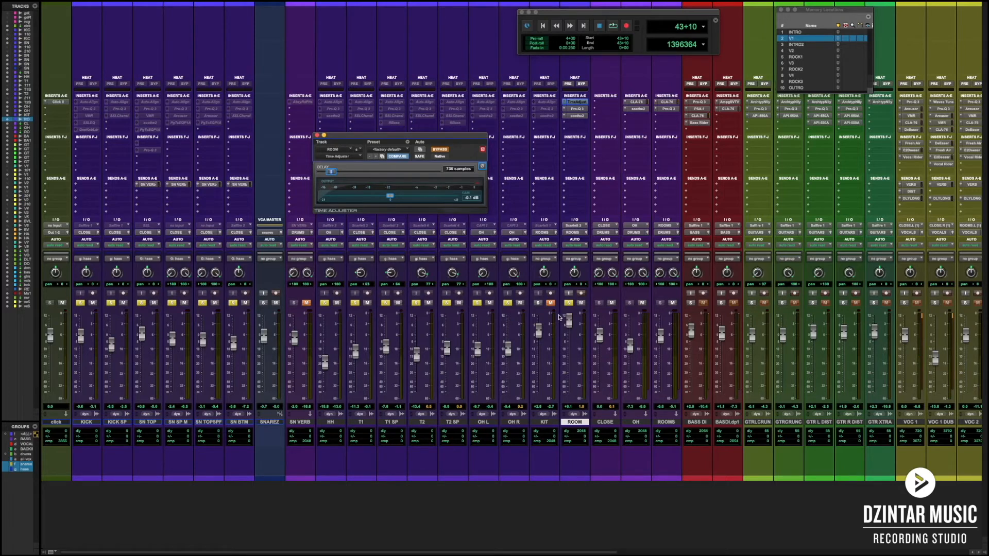
- With the delay bypassed, lower the ROOM fader fully, restart playback, and raise it to just above its original level
drag(569, 321, 568, 392)
key(space)
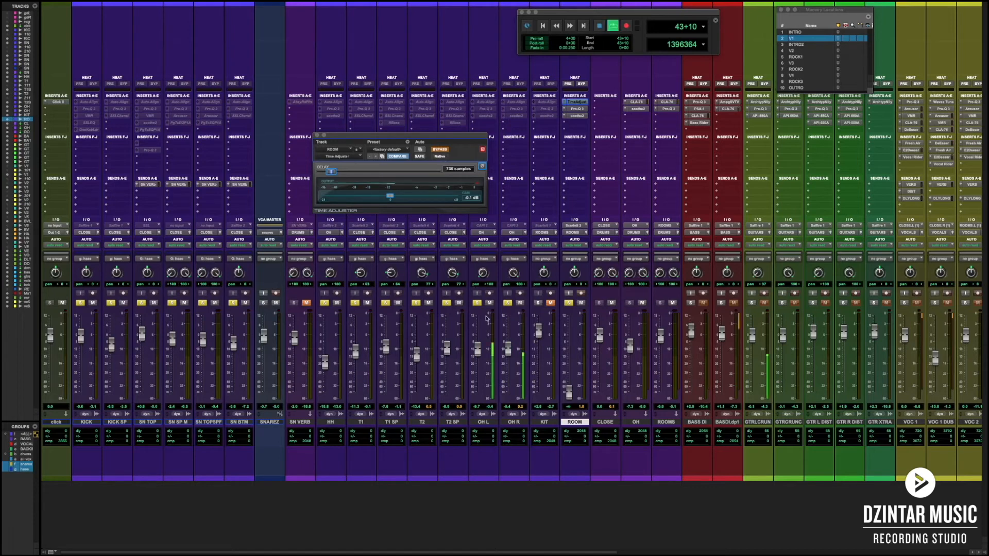
drag(569, 391, 569, 325)
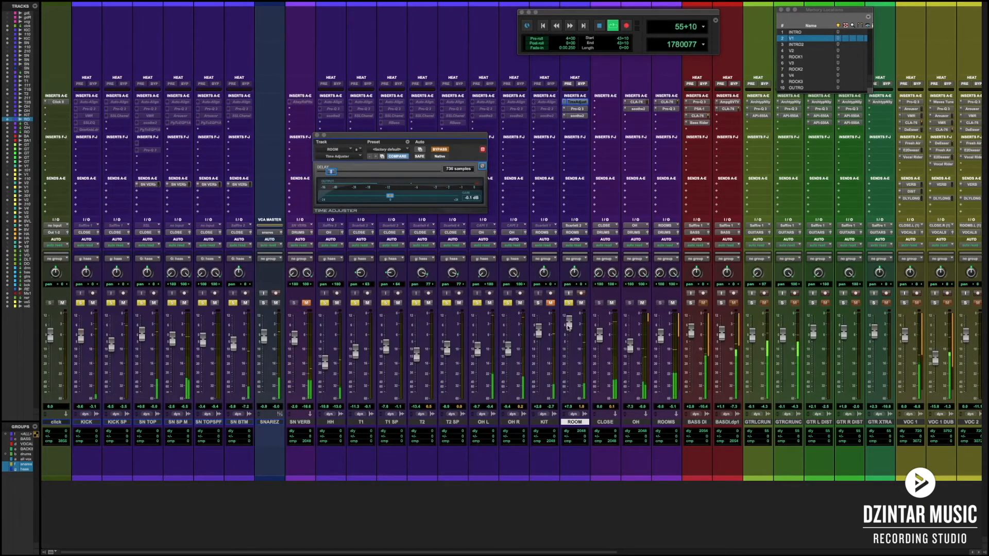
- Compare the ROOM delay on and bypassed during playback, leave the Time Adjuster active, and stop
click(440, 150)
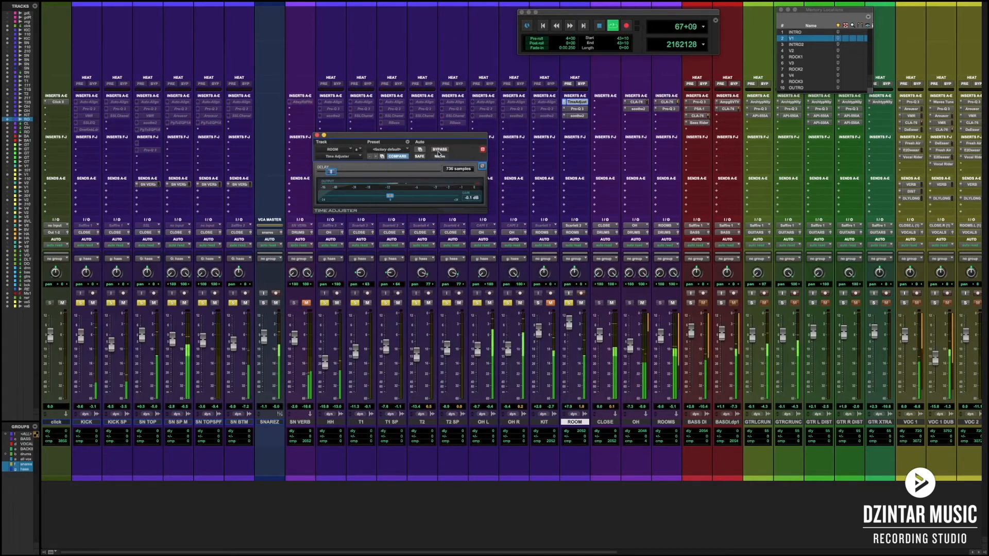
click(439, 150)
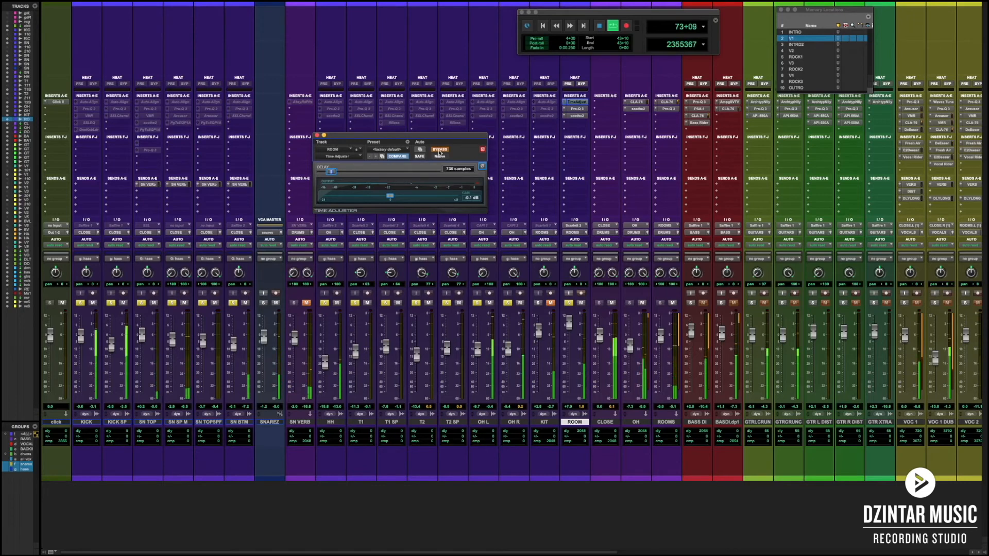
click(440, 150)
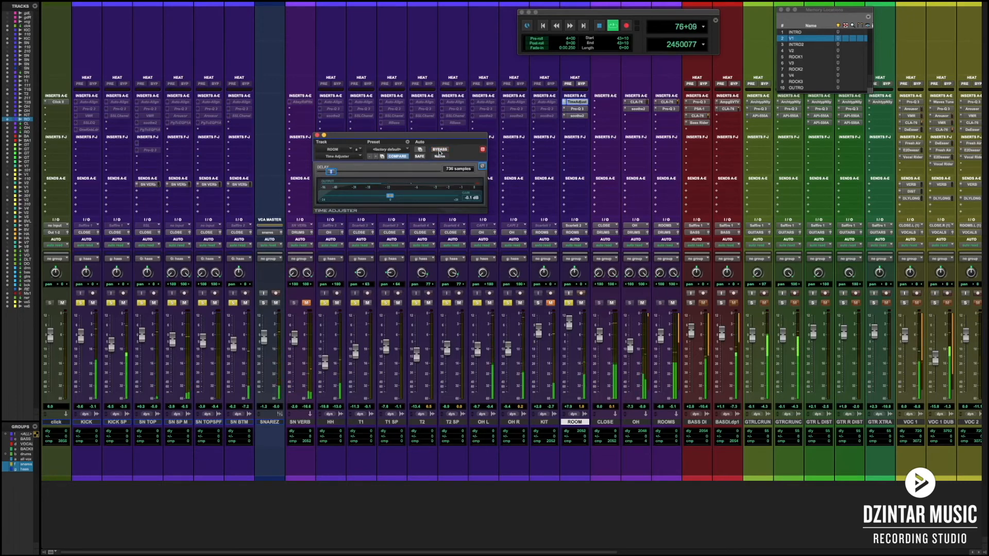
key(space)
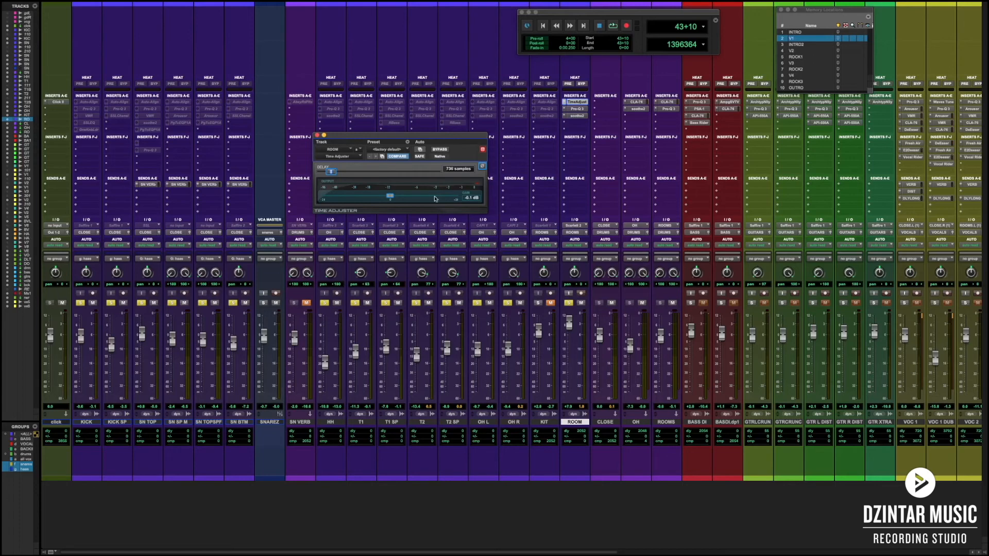
- Close the Time Adjuster and select the whole ROOM clip in the Edit window
click(317, 135)
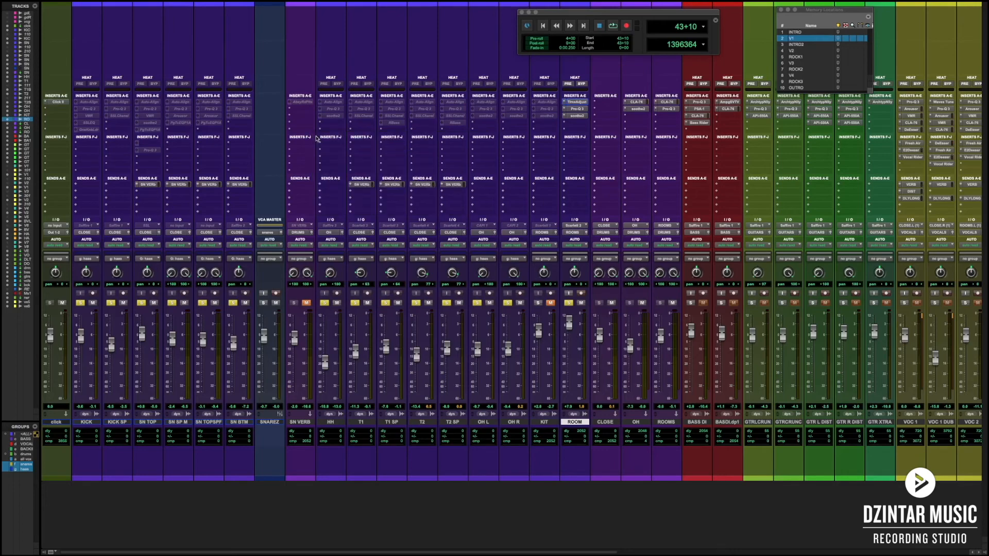
key(super+equal)
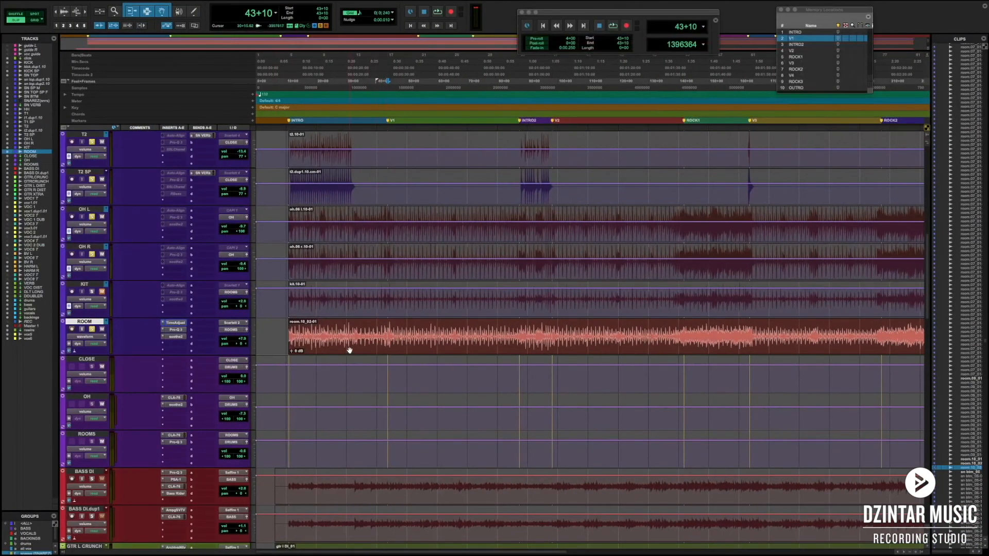
click(350, 351)
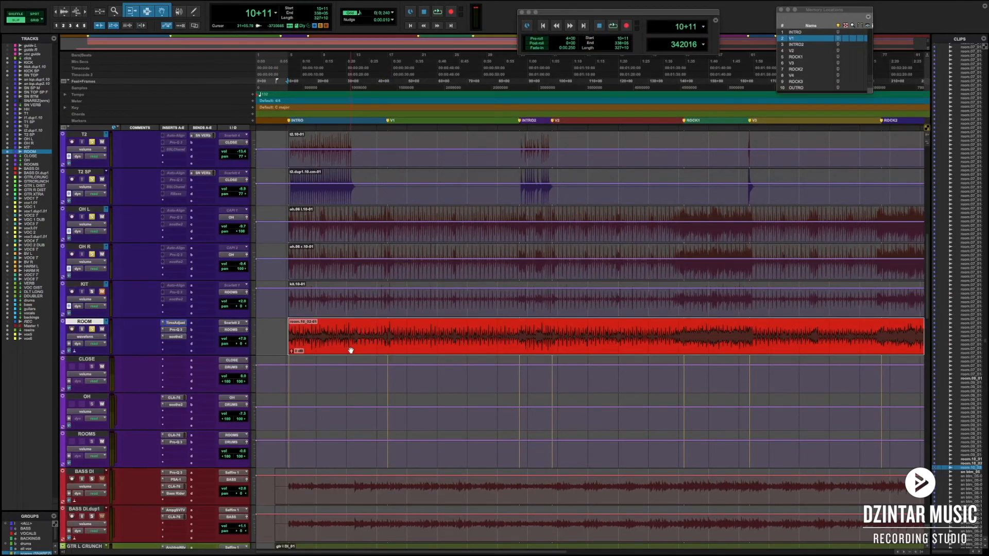
- Set the nudge value to 10 msec, using the Min:Secs time scale
click(391, 20)
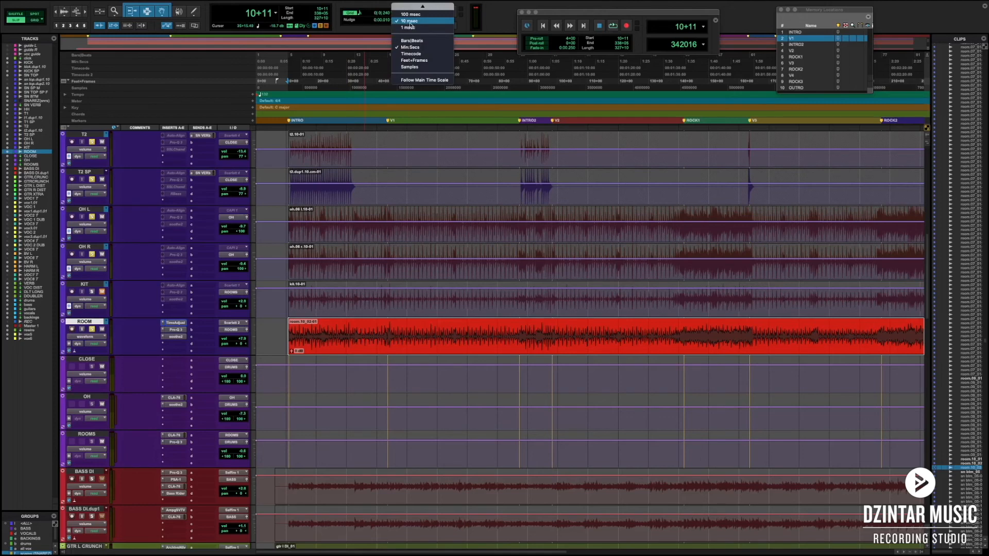
scroll(411, 57, up, 1)
click(411, 55)
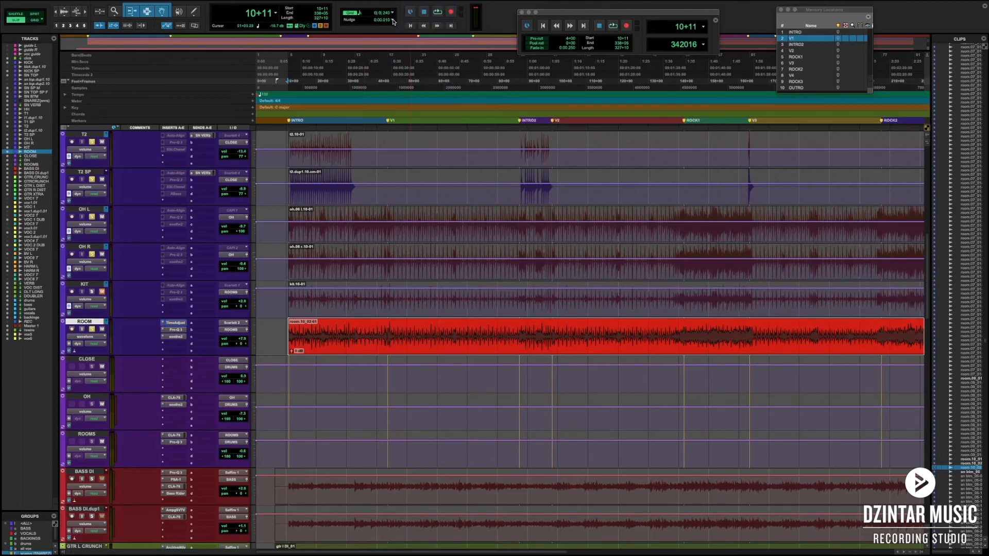
click(393, 21)
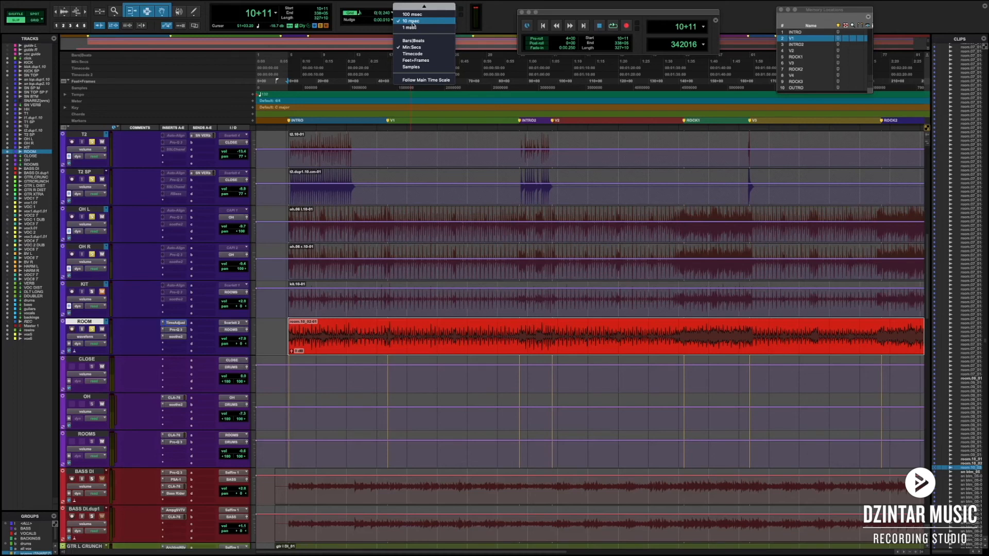
click(412, 23)
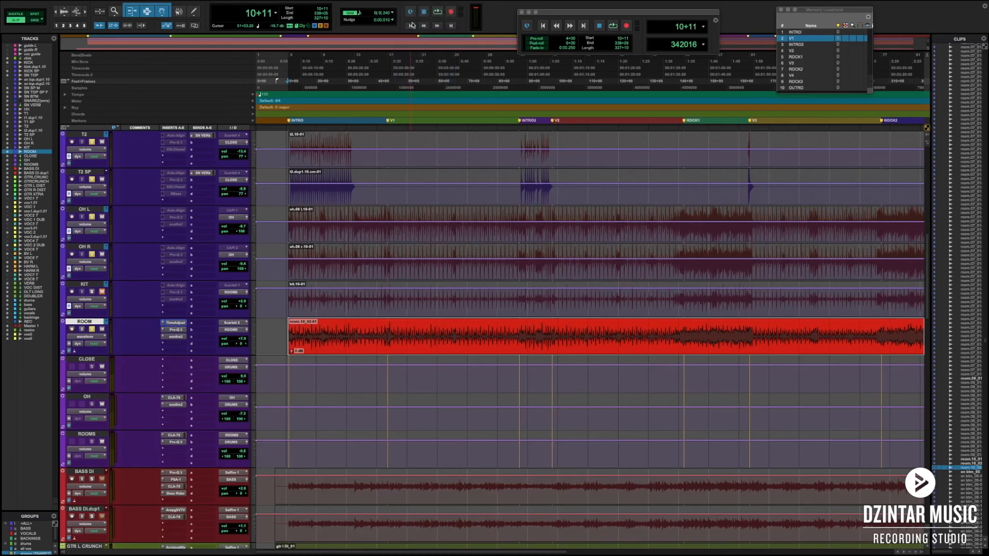
- Reselect the ROOM clip and nudge it later by two 10 msec increments
click(316, 388)
click(327, 351)
key(plus)
key(plus)
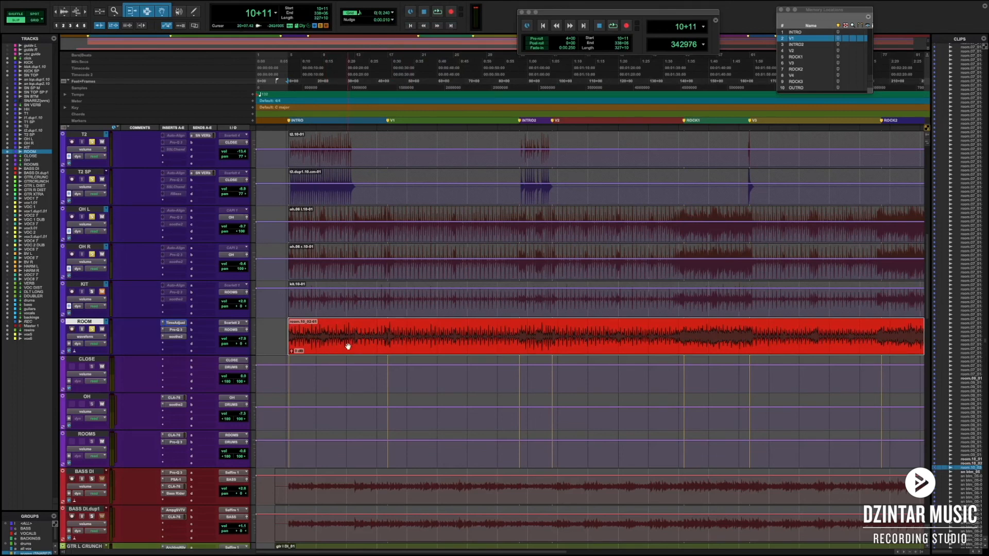